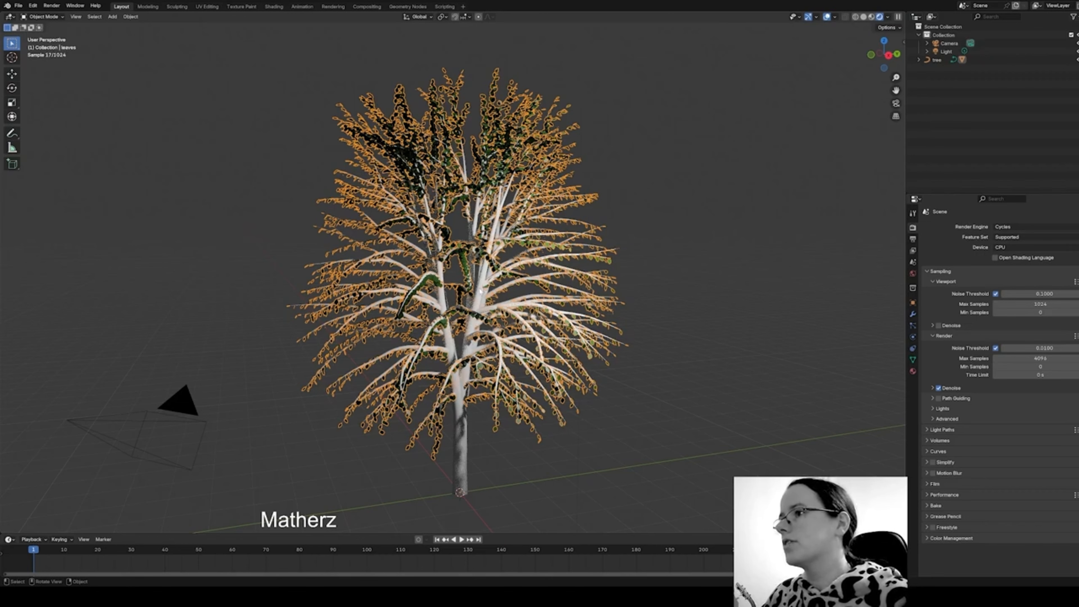
Step: Select the tree trunk and branches and set their material's Base Color to a dark brown
click(481, 290)
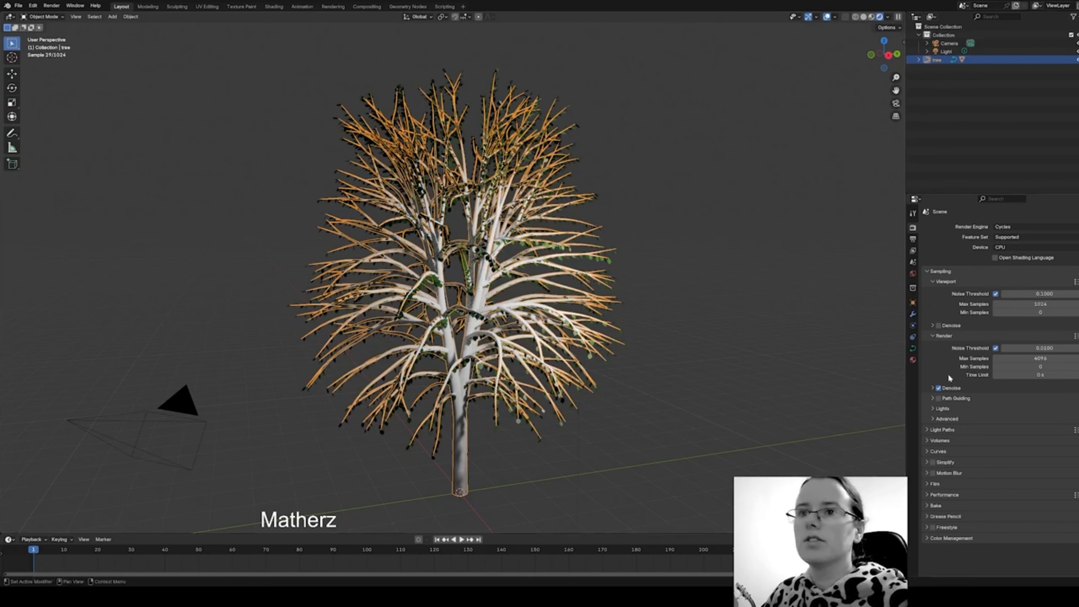
click(912, 360)
click(1007, 262)
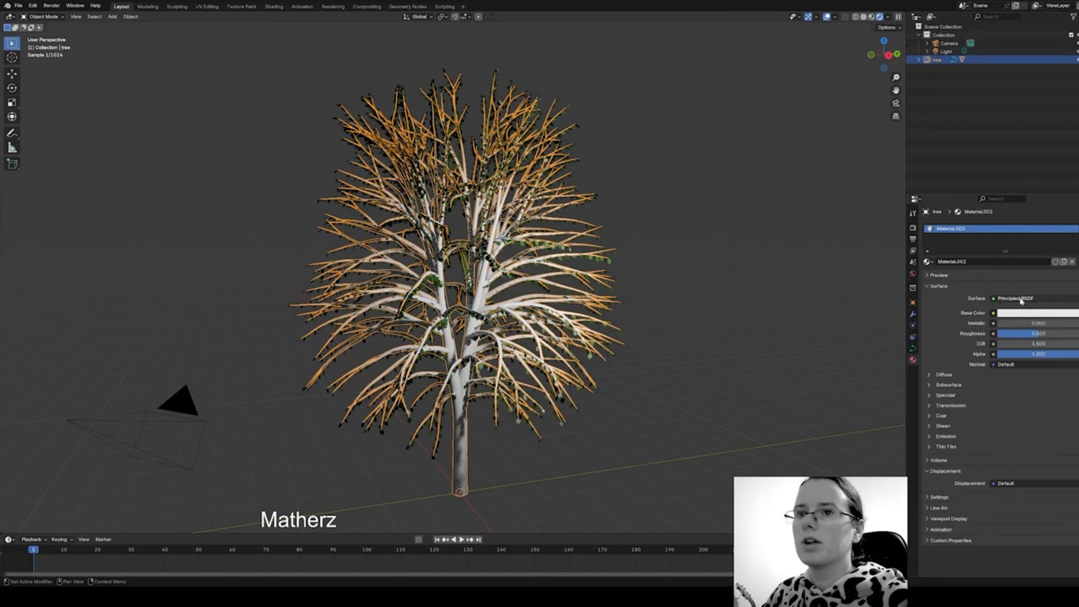
click(1022, 313)
drag(1030, 213, 1026, 220)
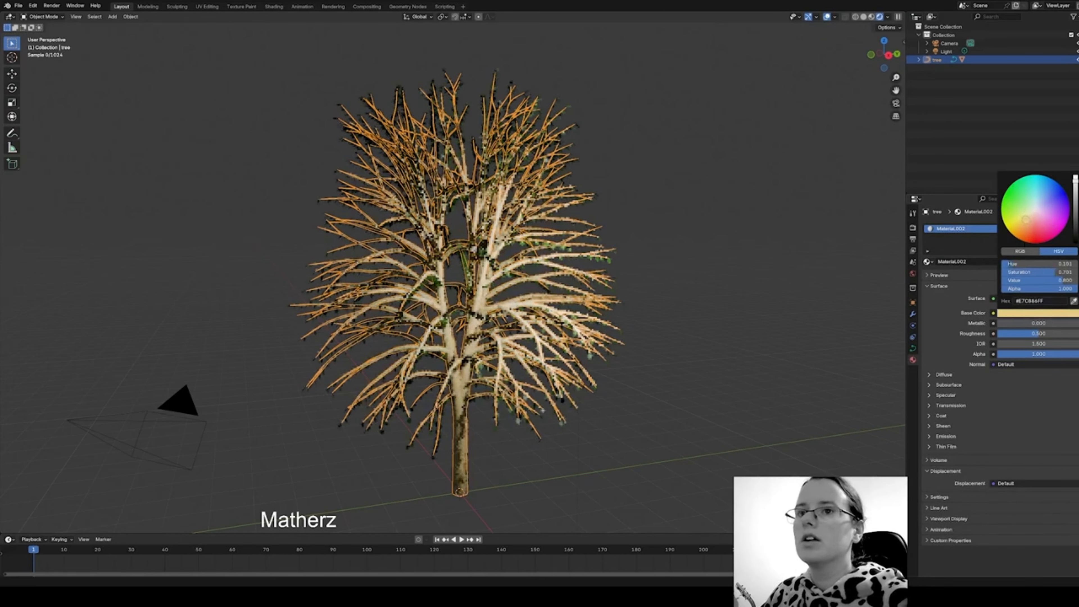
drag(1075, 180, 1075, 215)
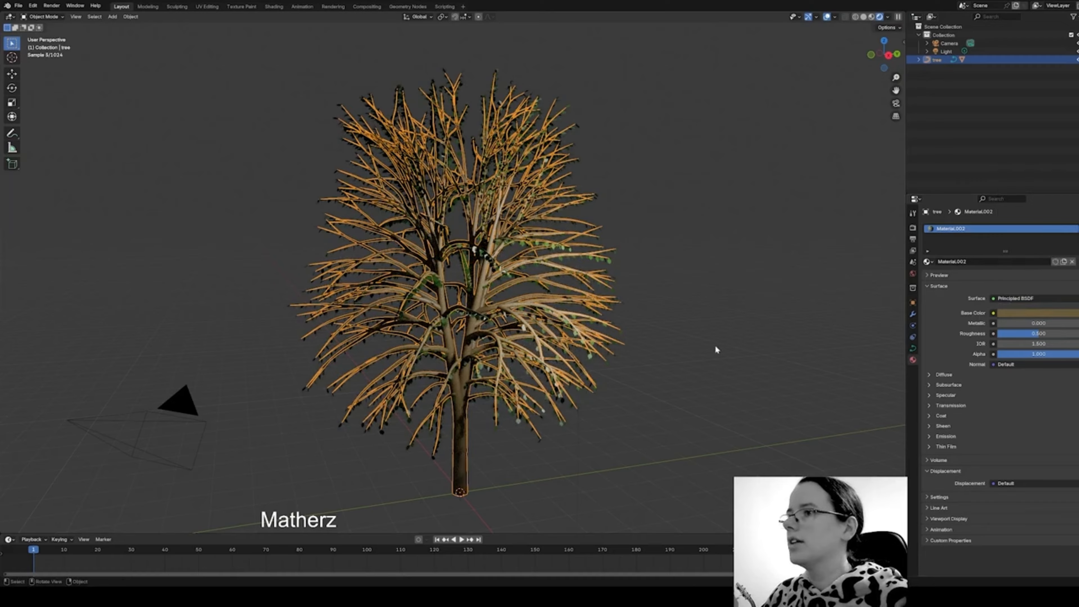
click(653, 399)
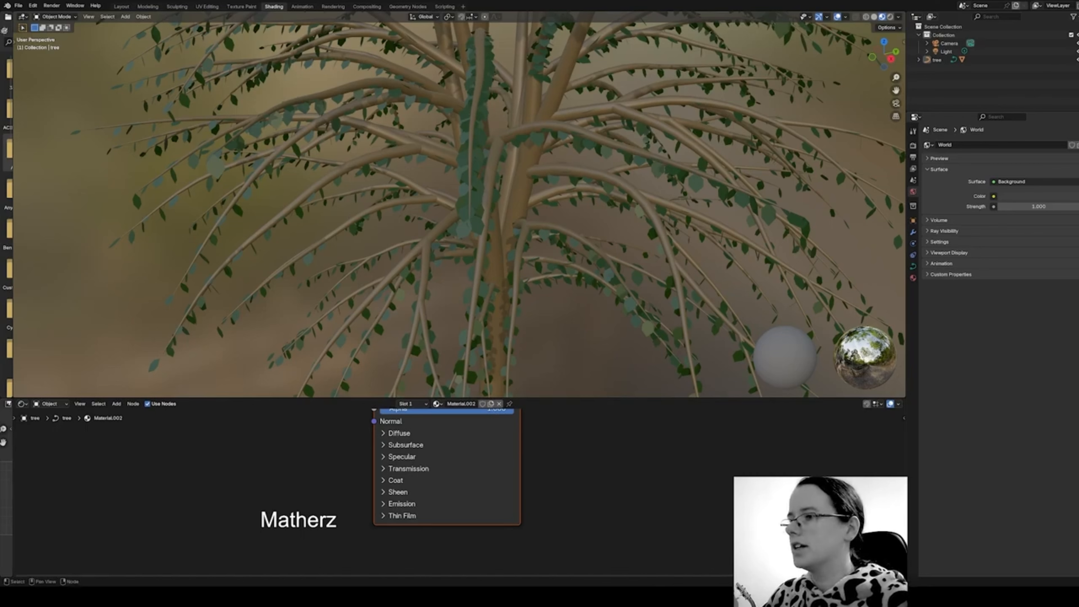
Step: Enlarge the node editor area so the bark material's complete Principled BSDF node fits, with the branches shown close up
click(495, 445)
scroll(538, 461, down, 10)
drag(552, 398, 553, 285)
scroll(617, 144, up, 5)
middle_drag(654, 138, 607, 149)
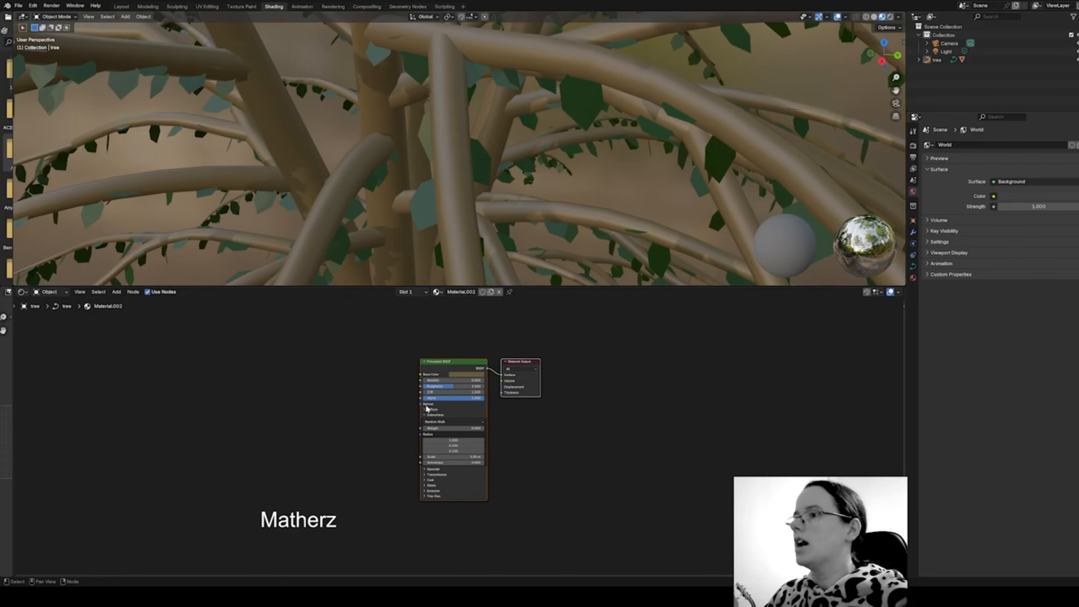
Step: Add a Noise Texture node to the bark material and connect its Color output to the Base Color
click(116, 293)
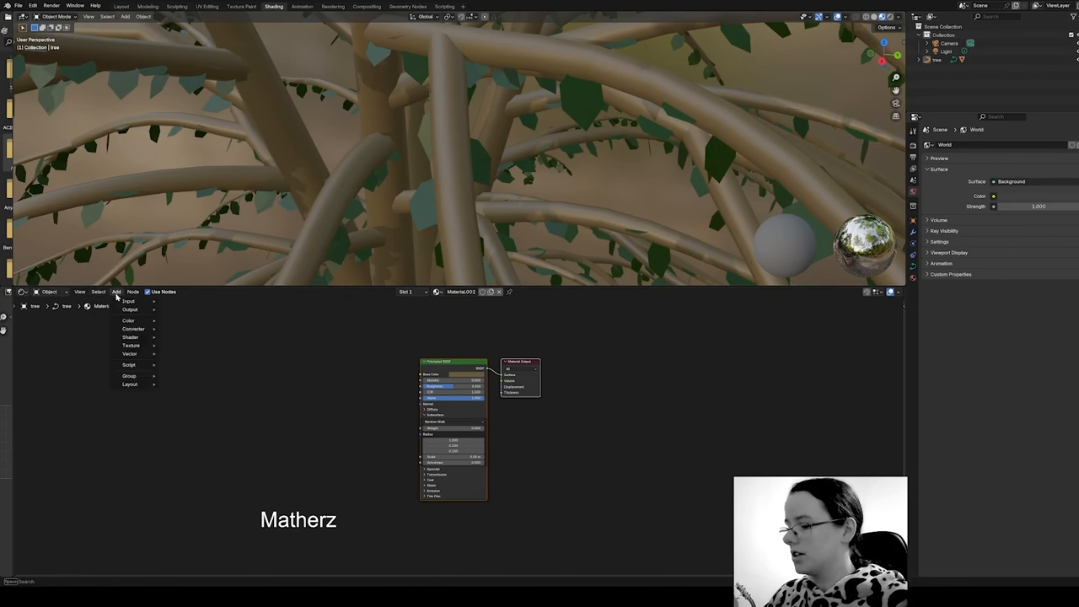
text(noi)
click(149, 308)
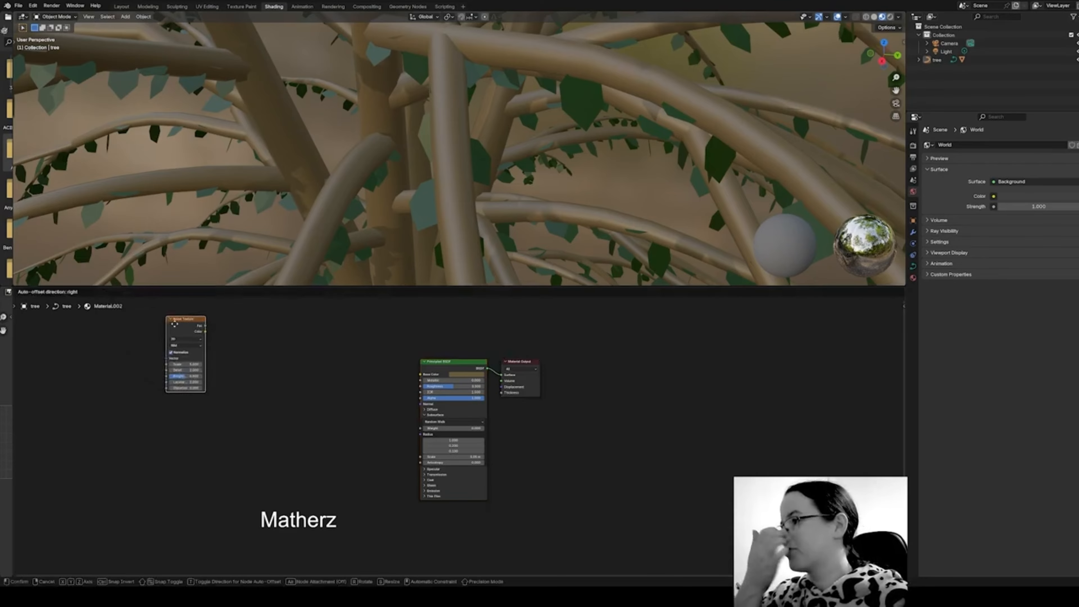
click(309, 389)
drag(339, 396, 416, 374)
scroll(374, 442, up, 4)
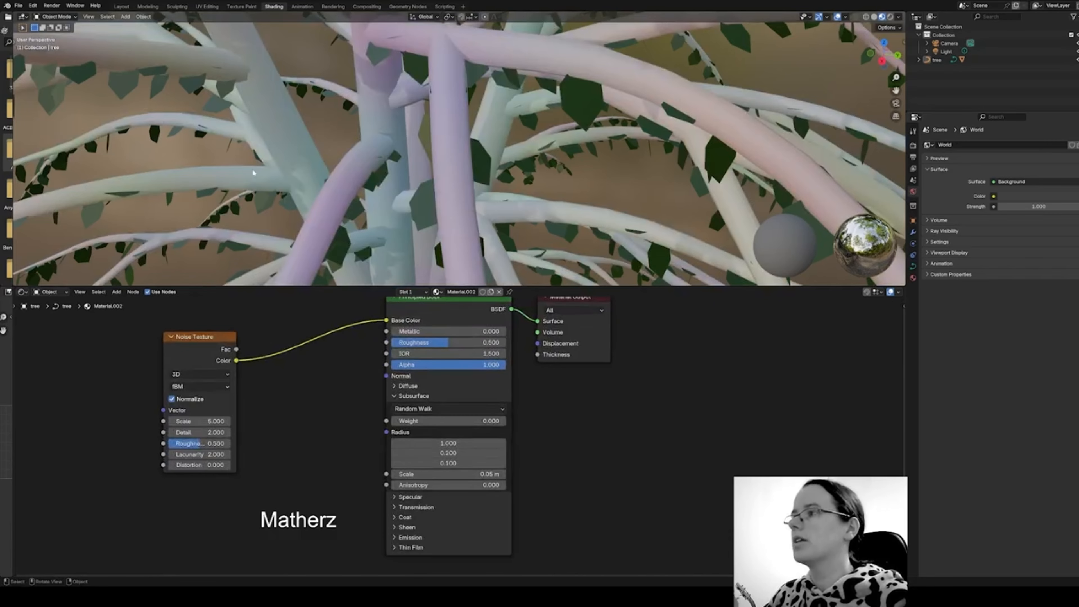
Step: Set the Noise Texture's scale to 787 and move the node farther from the Principled BSDF
drag(194, 421, 595, 421)
scroll(442, 180, down, 4)
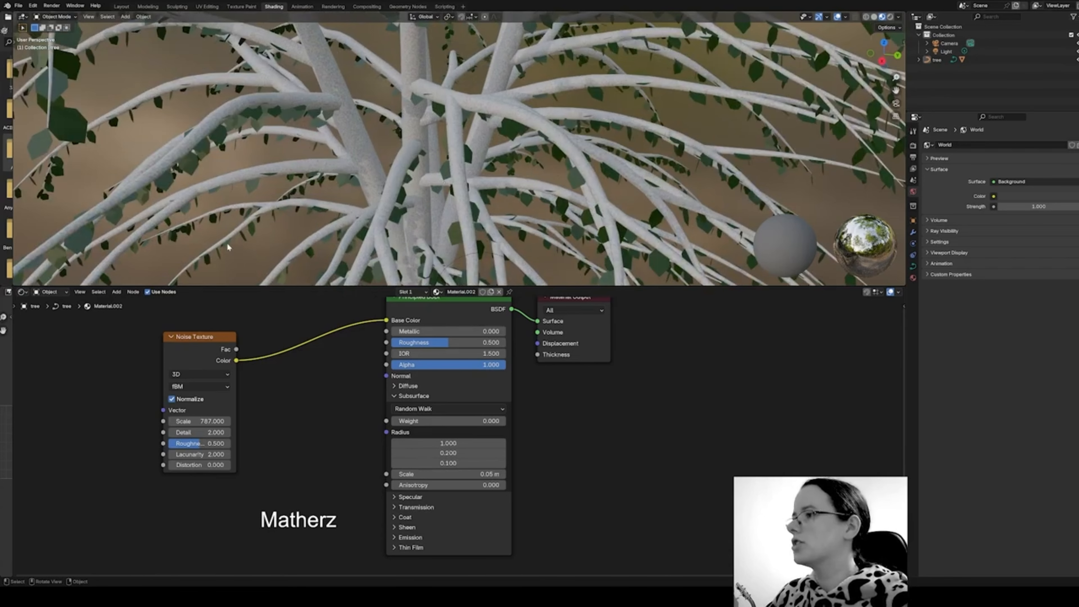
click(219, 340)
drag(219, 340, 152, 339)
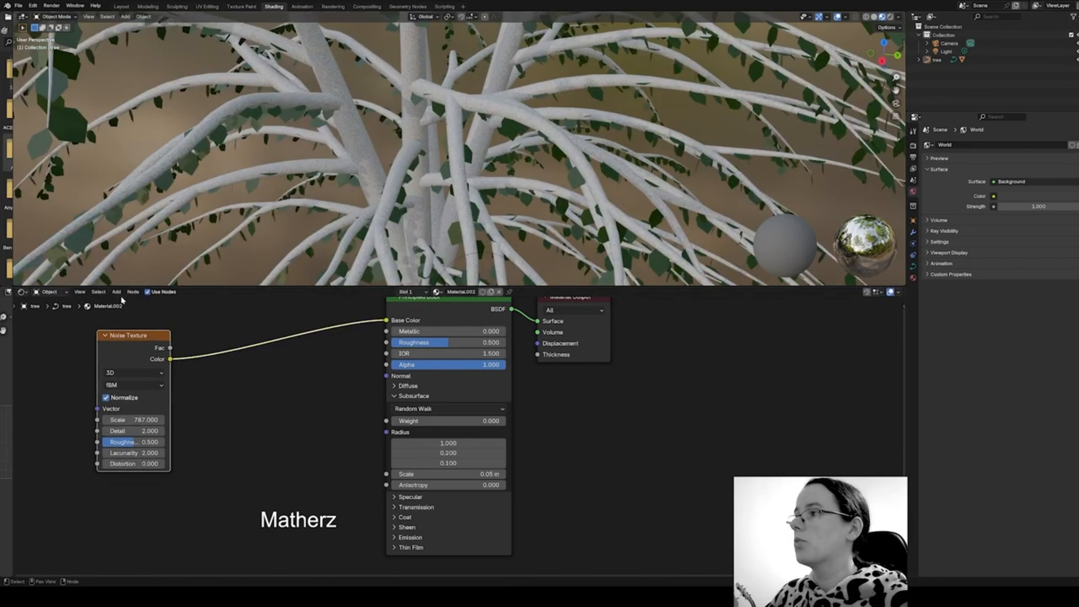
Step: Insert a Bump node between the Noise Texture and the Principled BSDF, with the noise Color feeding its Height input
click(116, 292)
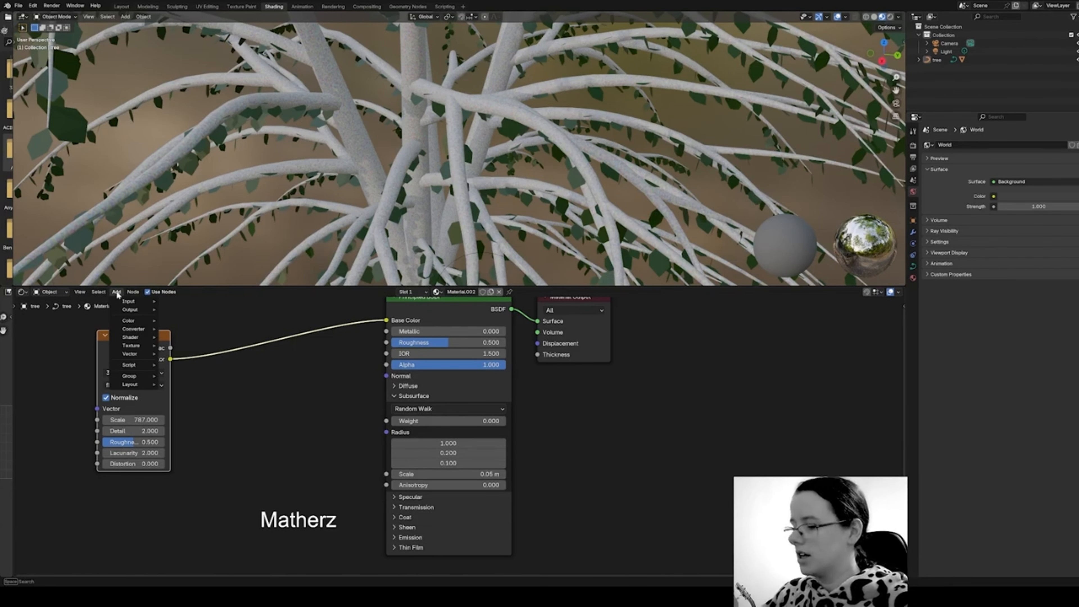
text(bum)
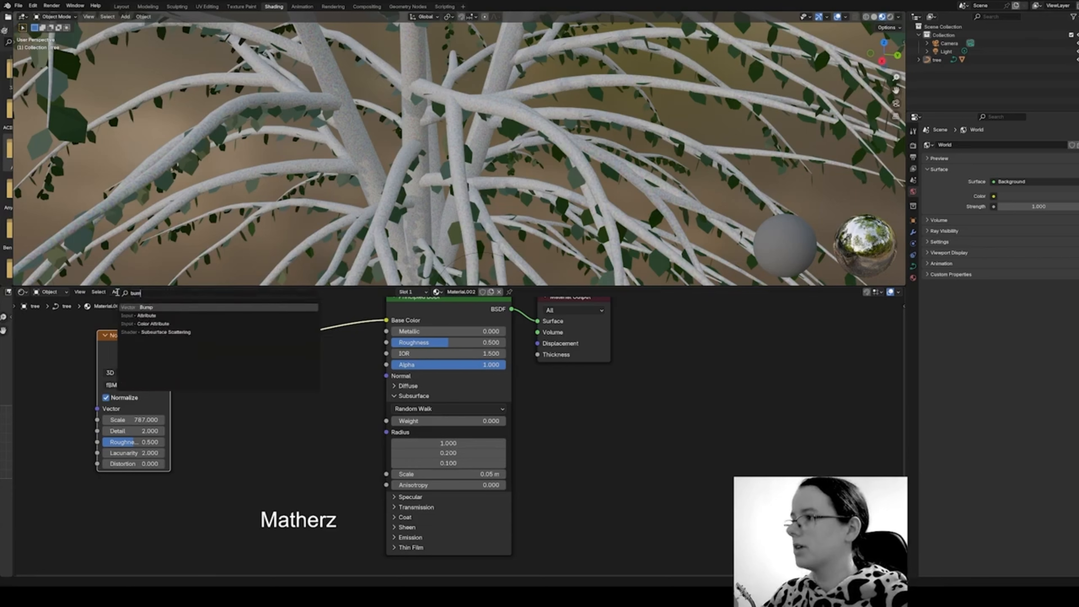
click(146, 307)
click(226, 335)
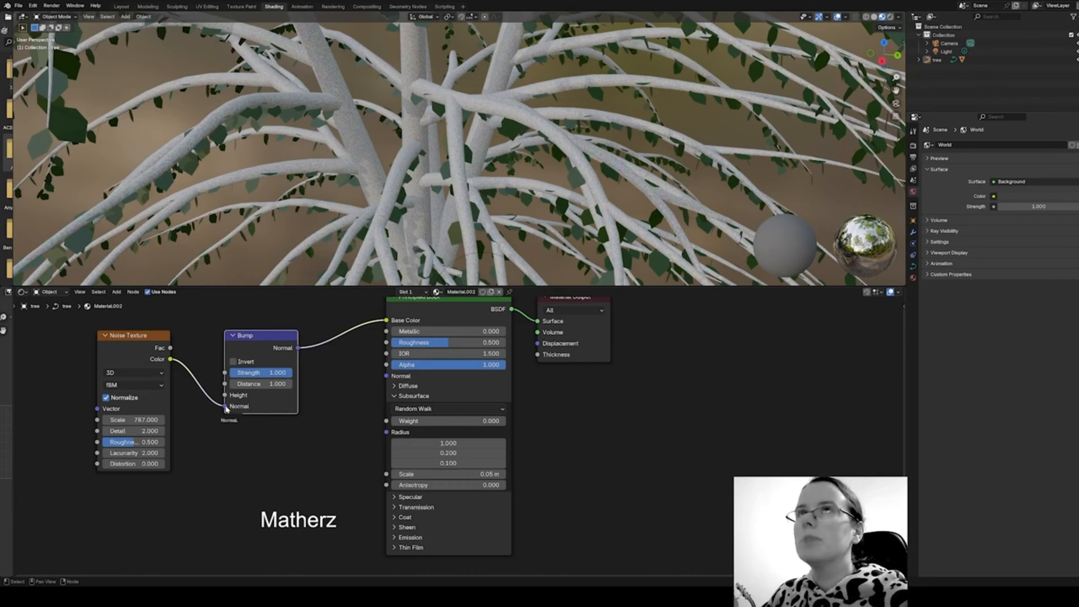
drag(226, 407, 225, 394)
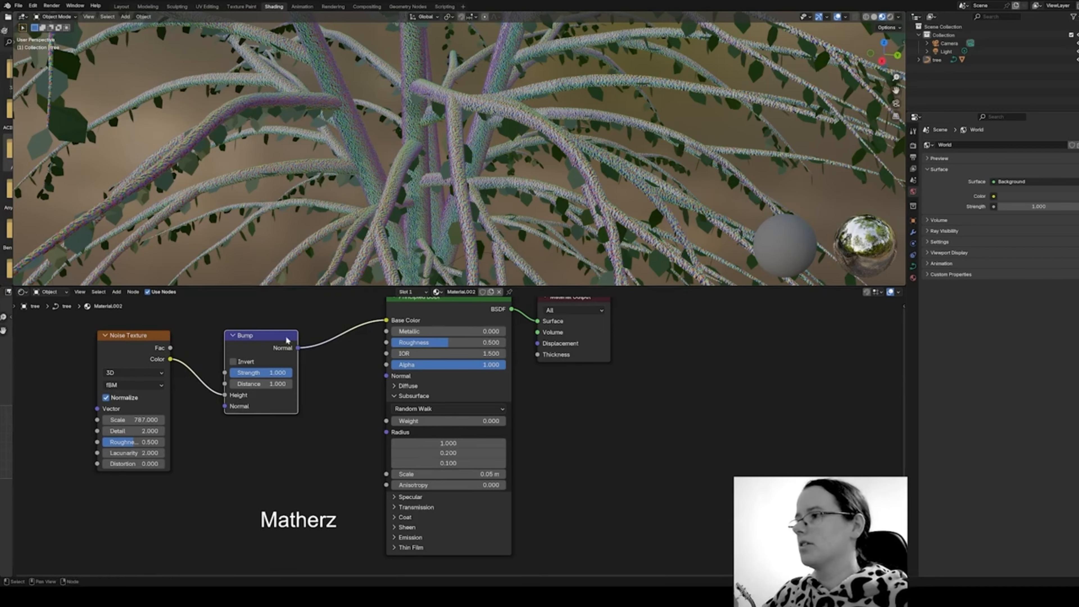
Step: Move the Bump node beside the Noise Texture and insert a Color Ramp between Bump and Base Color
drag(278, 334, 229, 334)
click(127, 293)
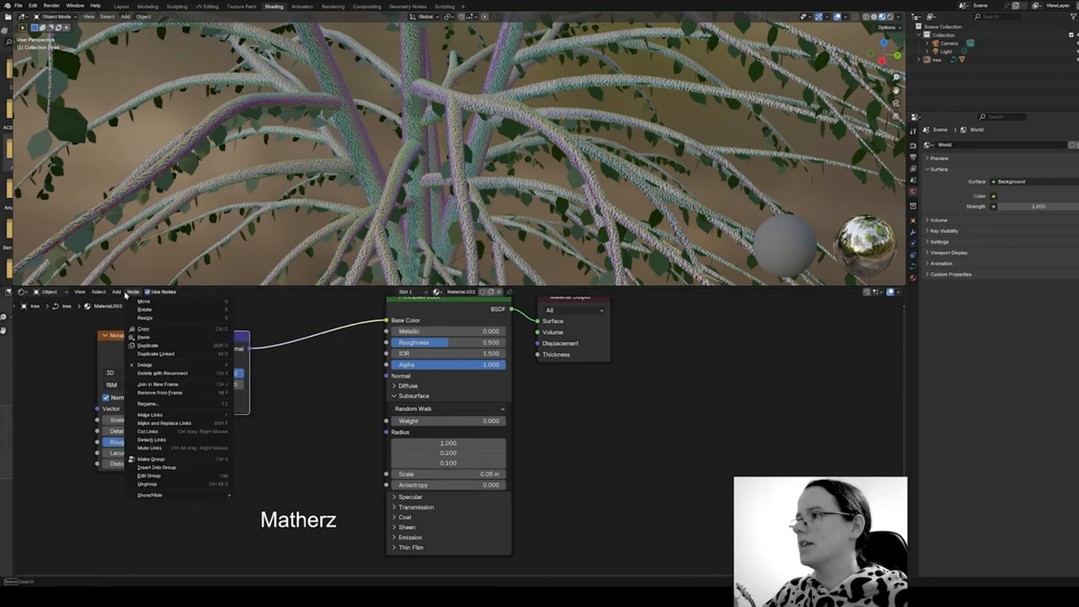
click(127, 293)
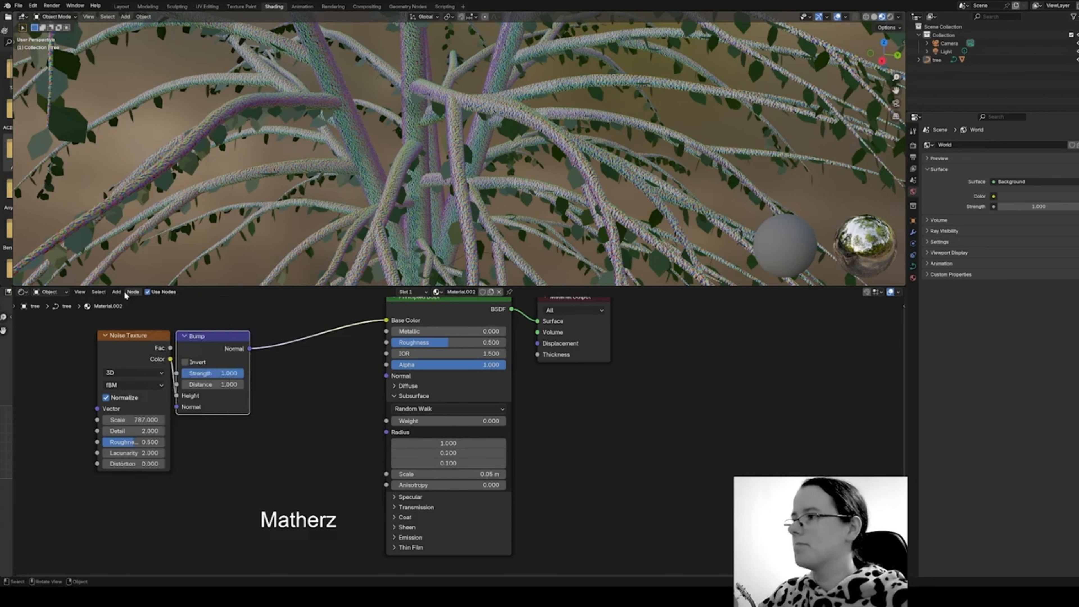
click(116, 293)
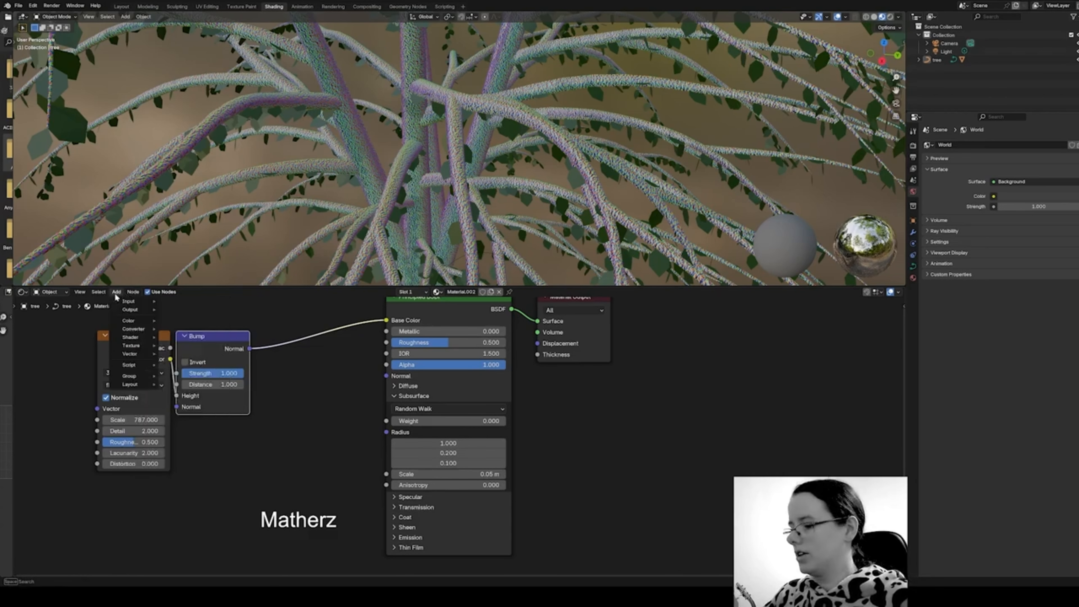
mouse_move(133, 329)
click(185, 318)
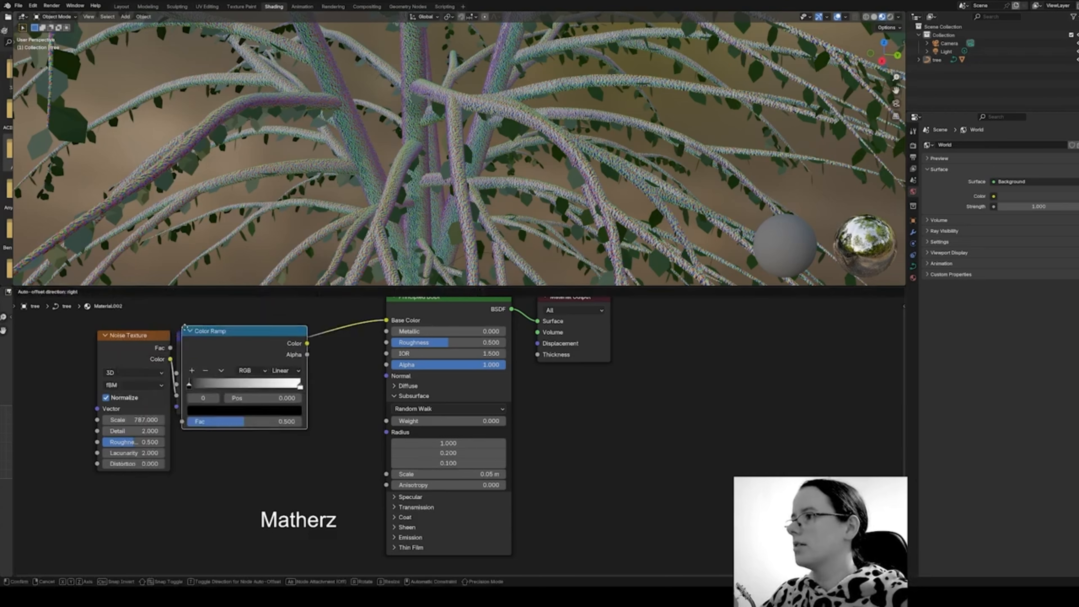
click(281, 330)
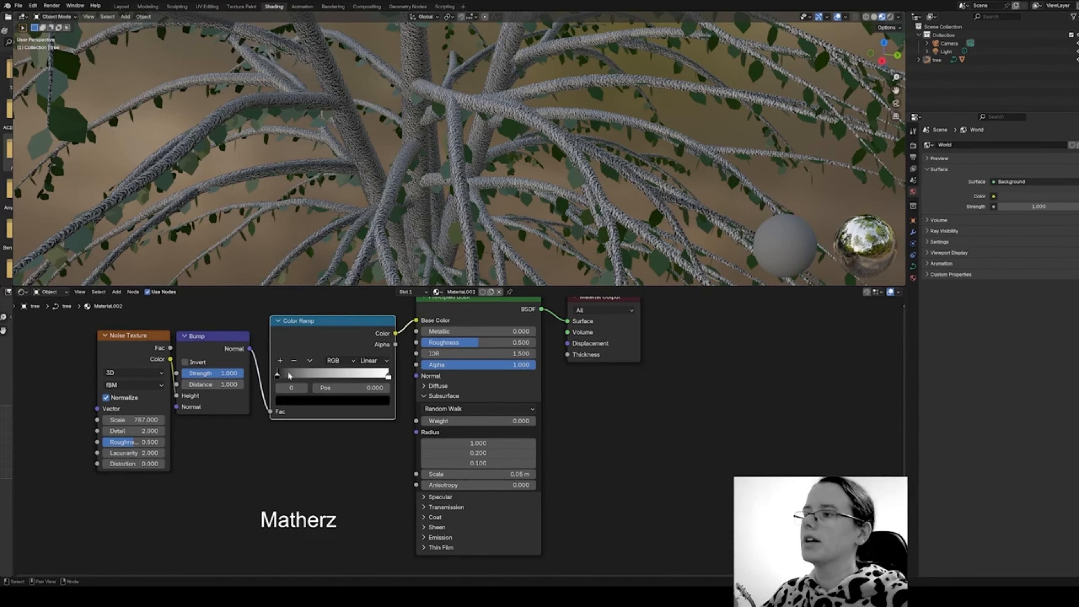
Step: Add a golden-brown stop at position 0.500 on the Color Ramp and set the bark's Roughness to 1.000
click(280, 361)
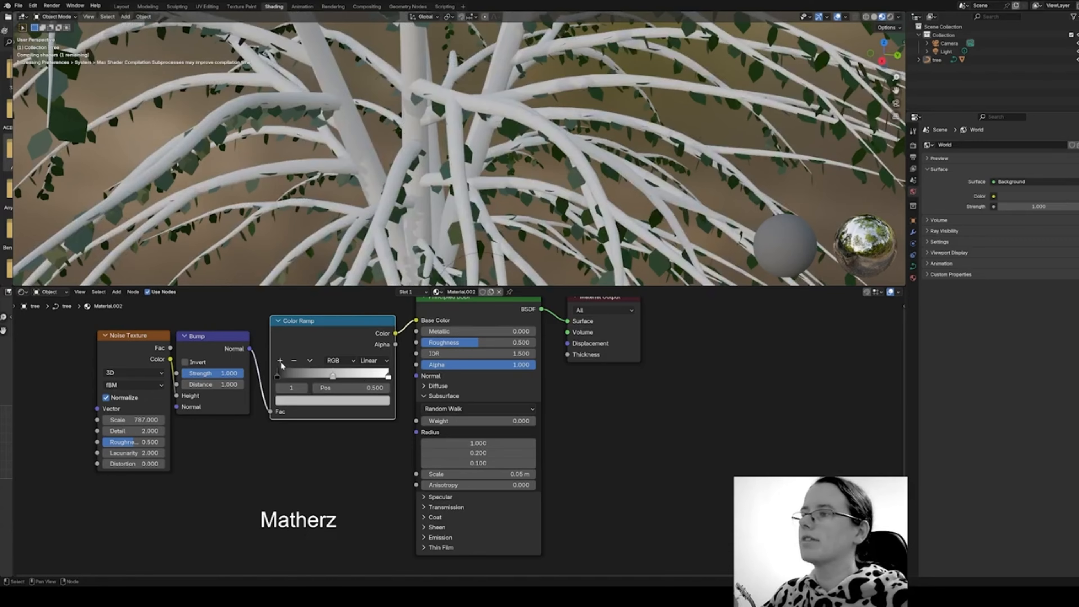
click(326, 401)
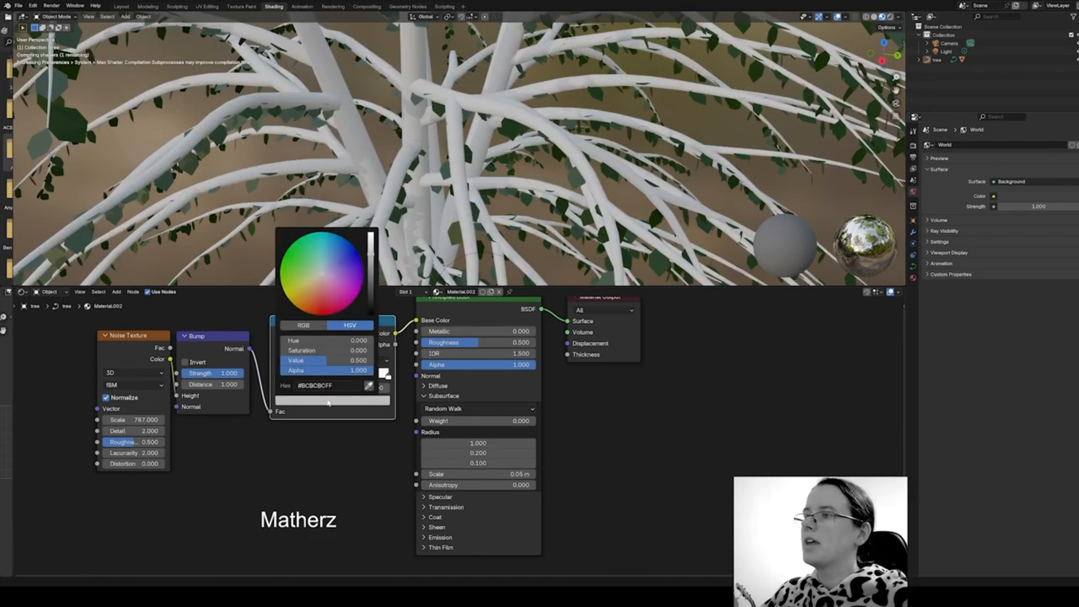
drag(307, 292, 308, 294)
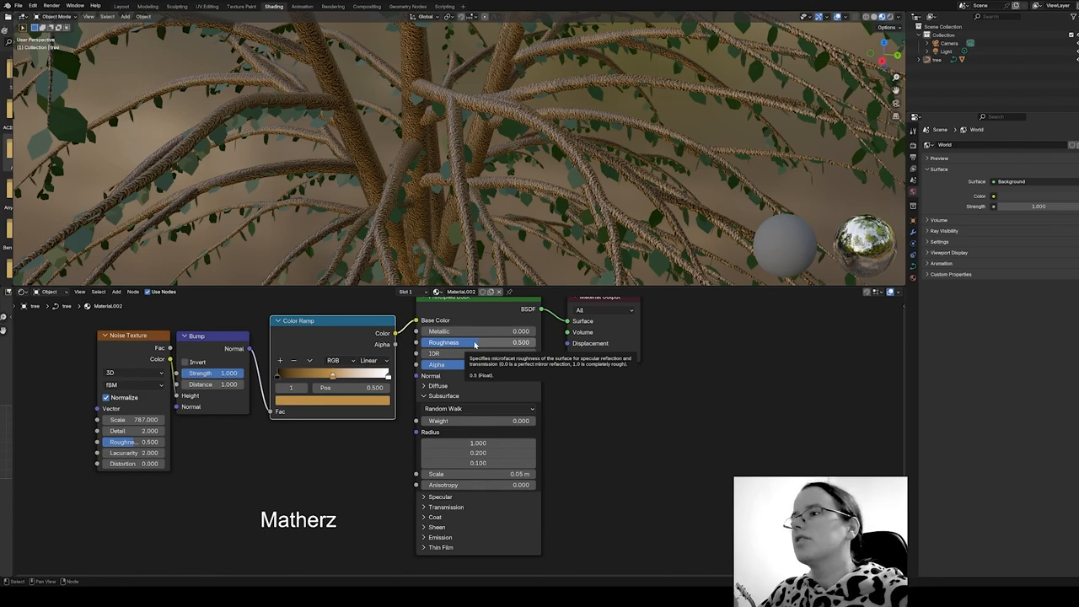
drag(475, 345, 534, 345)
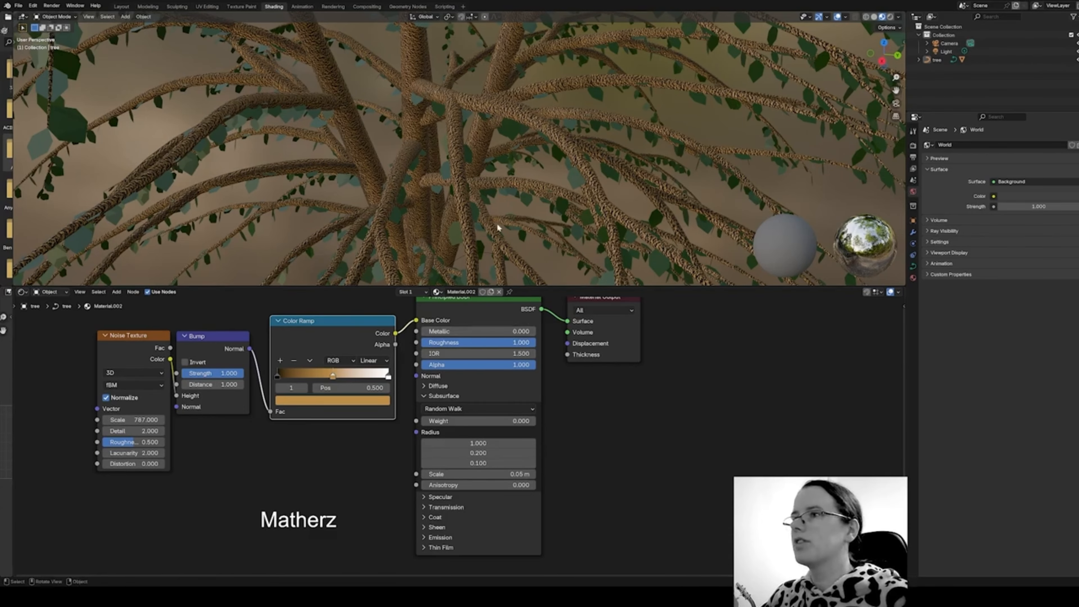
Step: Select the leaves and add a Voronoi Texture node beside the Principled BSDF in their material
scroll(490, 209, down, 2)
click(490, 210)
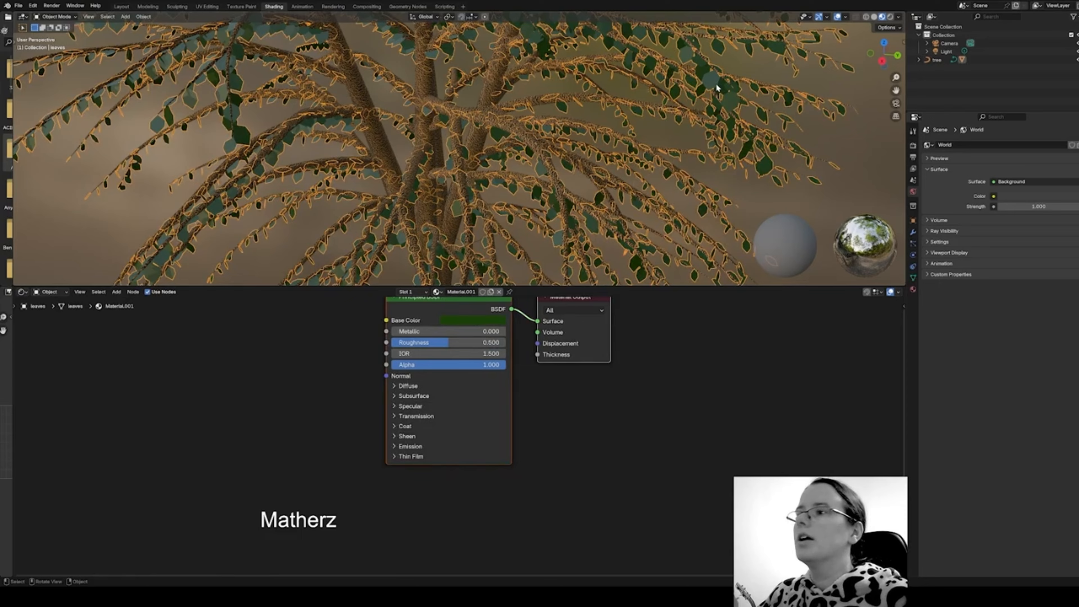
scroll(516, 356, down, 2)
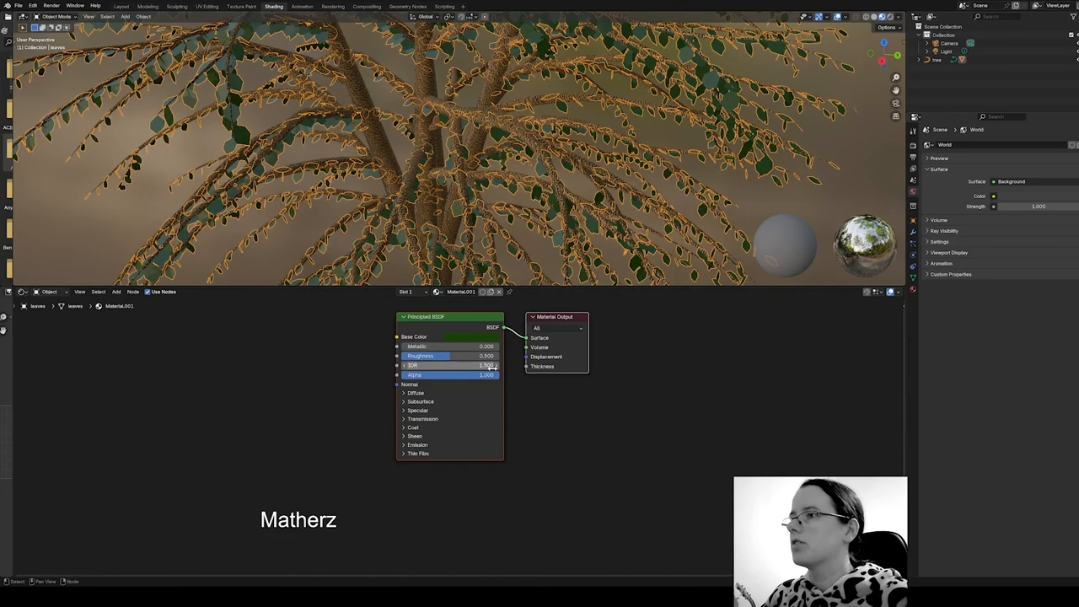
click(116, 292)
mouse_move(141, 303)
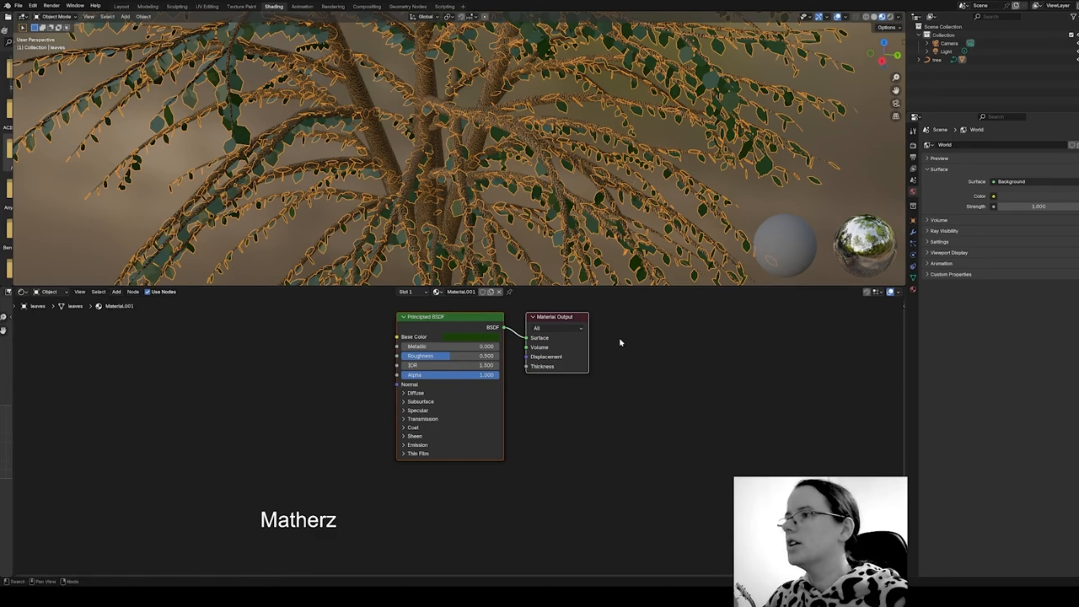
click(117, 292)
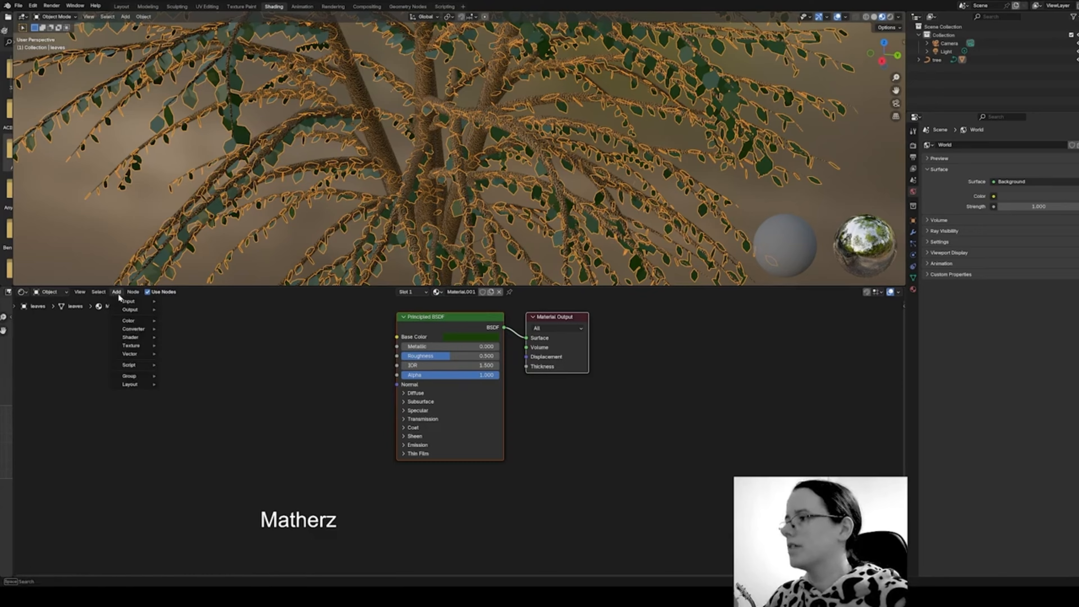
key(space)
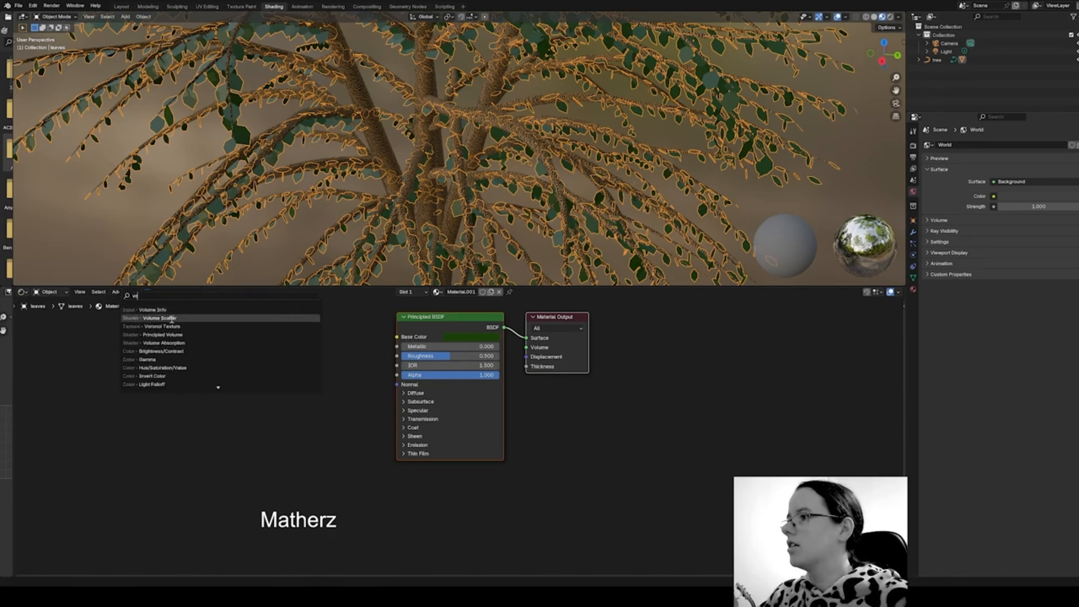
click(173, 327)
click(285, 343)
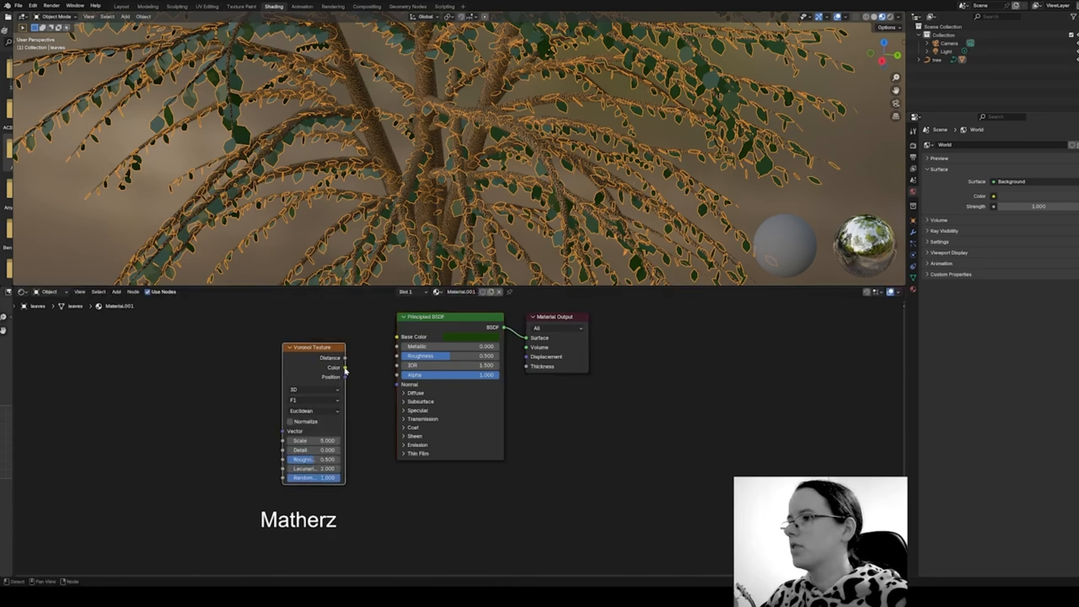
Step: Connect the Voronoi Texture's Color to the leaves' Base Color, set its Scale to 28.9 and make room between the nodes
drag(345, 367, 397, 336)
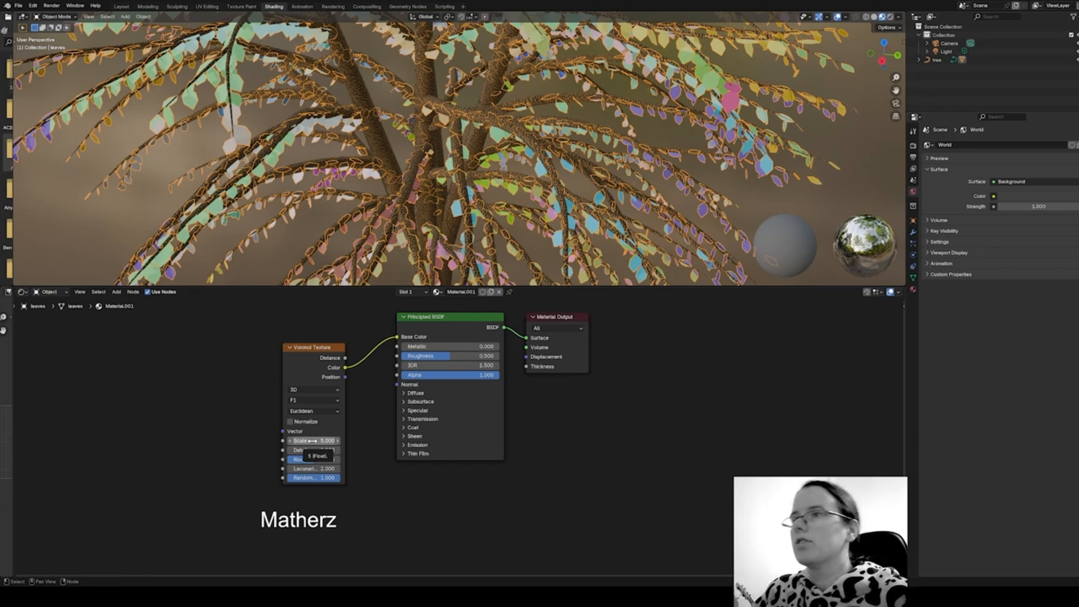
drag(312, 441, 544, 441)
drag(314, 347, 149, 341)
Step: Insert a Color Ramp node between the Voronoi Texture and the Base Color of the leaf material
click(116, 292)
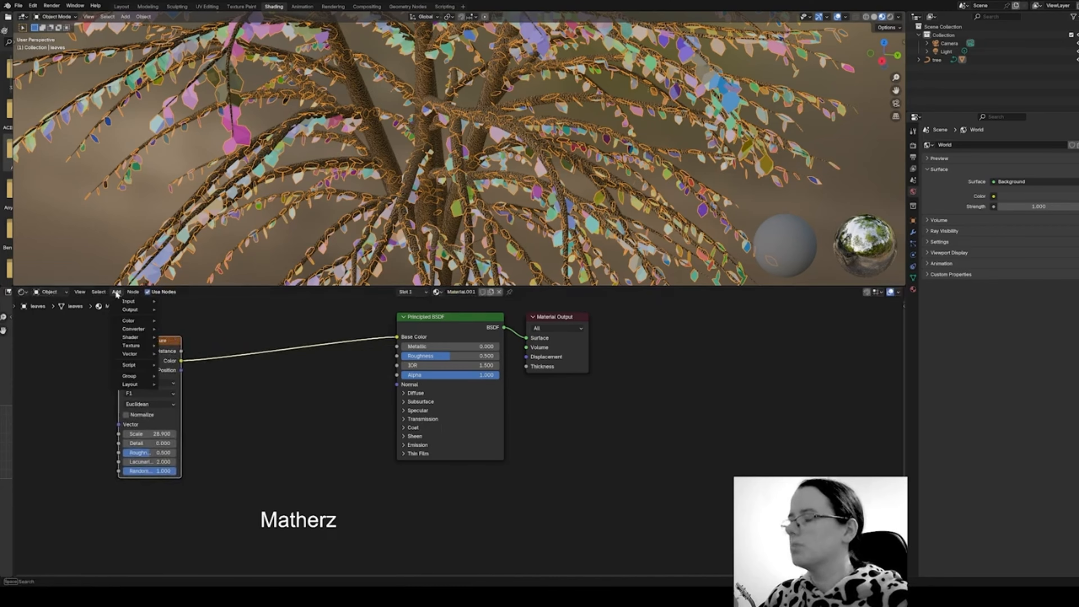
text(col)
click(159, 315)
click(257, 327)
Step: Give the leaf Color Ramp a middle stop at position 0.500 coloured bright orange
click(306, 399)
drag(343, 323, 343, 287)
drag(300, 291, 281, 321)
drag(343, 279, 343, 256)
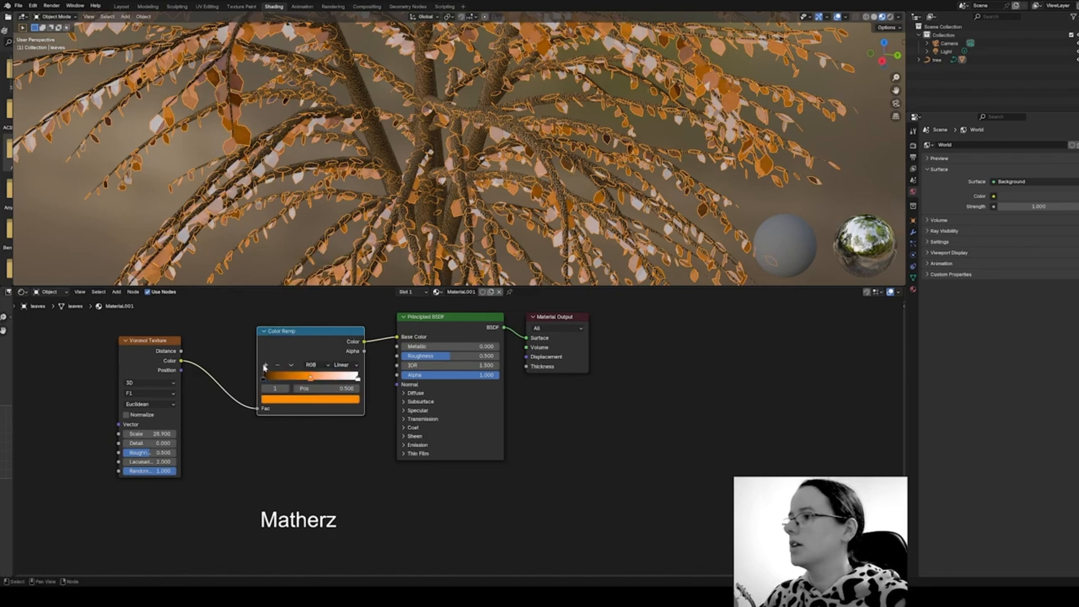
Step: Add another stop at position 0.250 on the leaf Color Ramp and colour it bright green
click(267, 364)
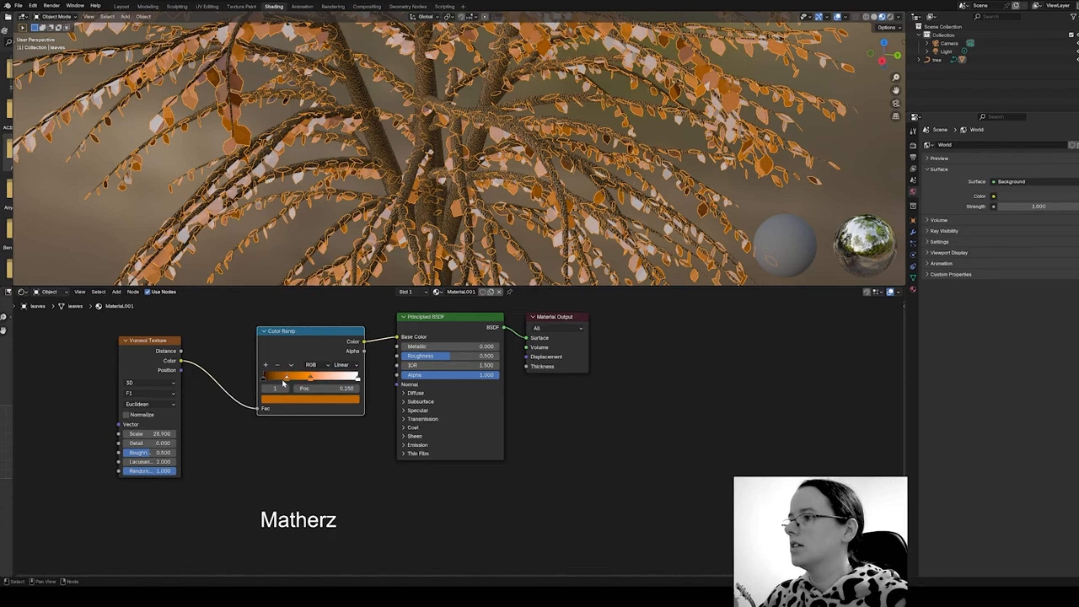
click(300, 399)
drag(311, 346, 336, 346)
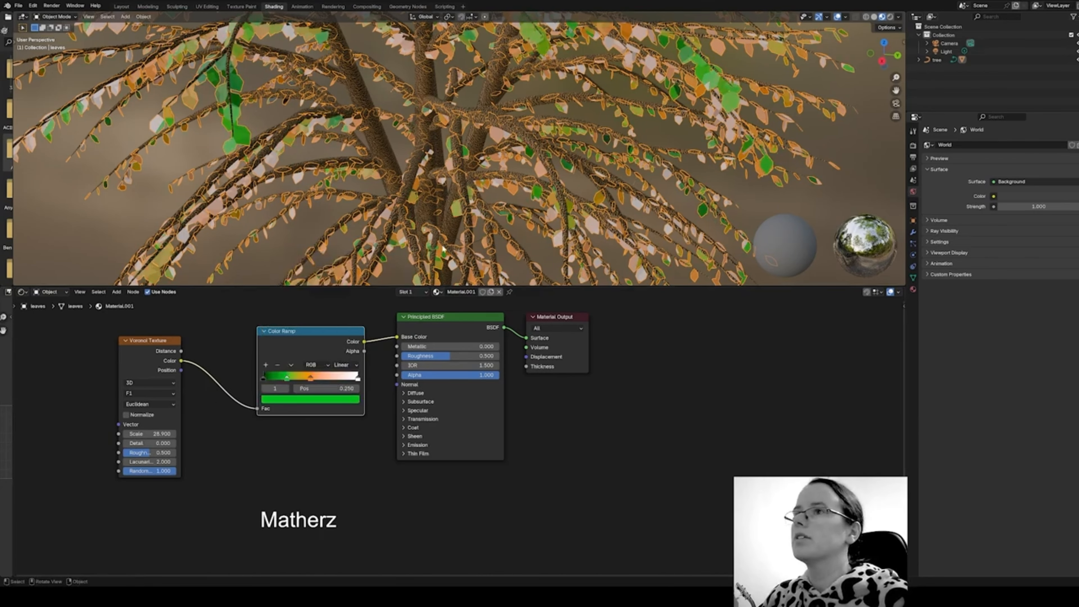
Step: Reposition the leaf Color Ramp's stops, placing green close to the black stop and orange at position 0.337
drag(311, 379, 343, 382)
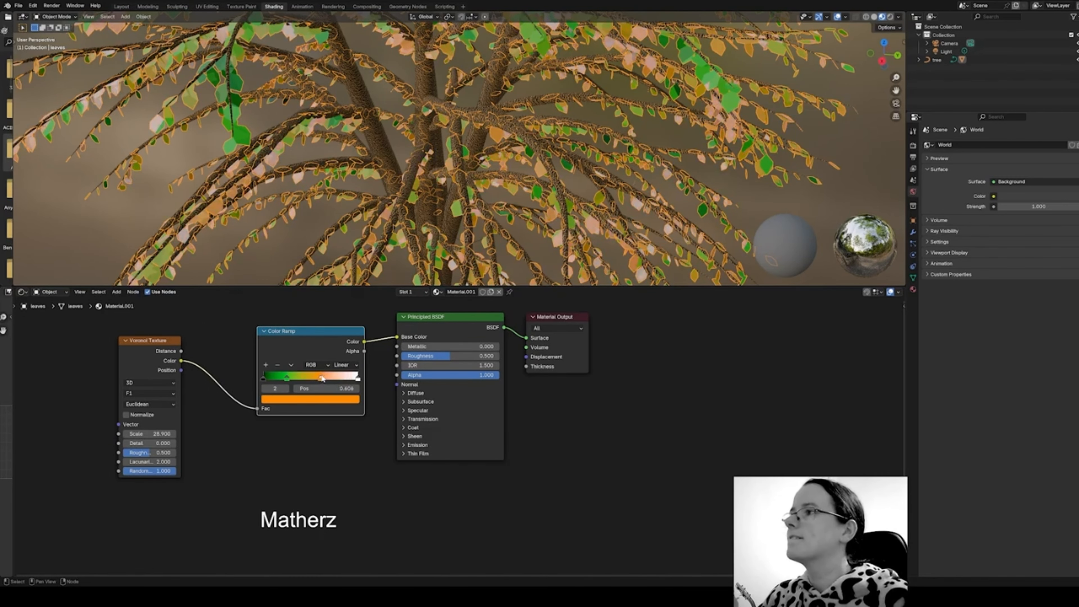
drag(325, 379, 299, 377)
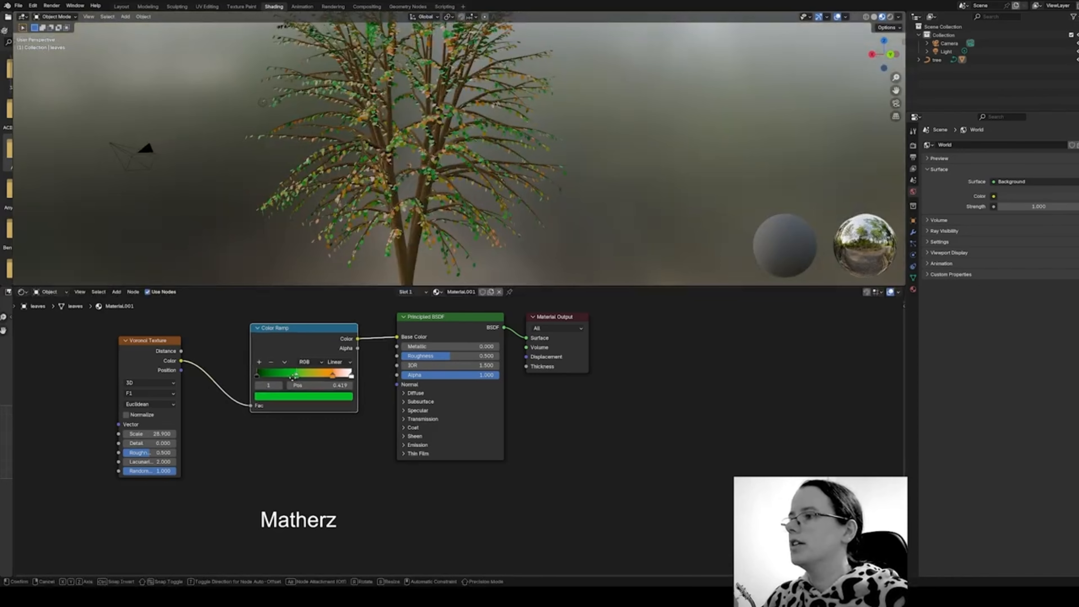
key(g)
click(298, 382)
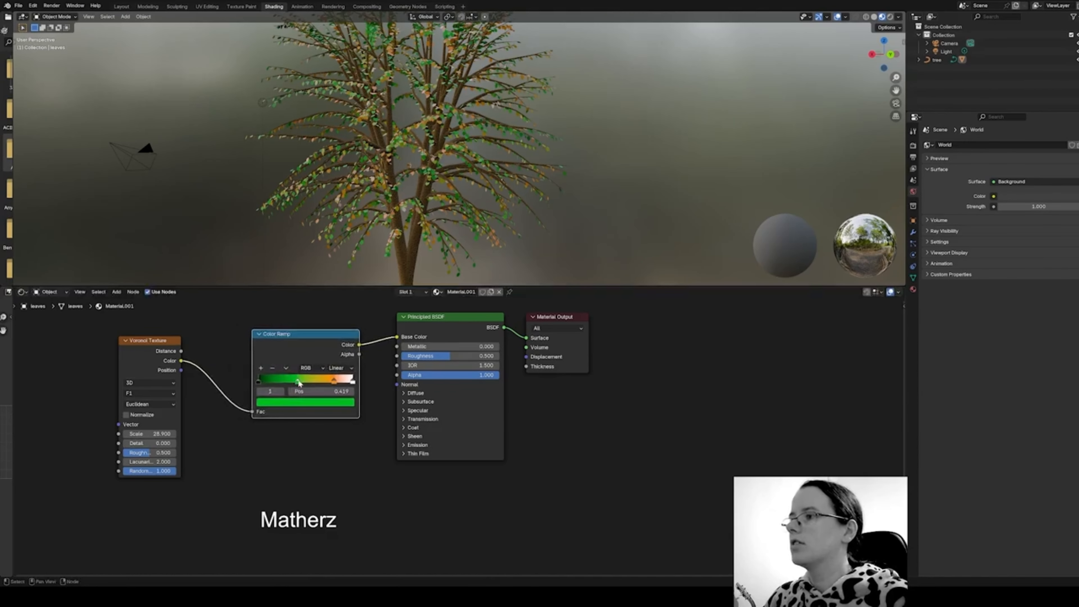
mouse_move(297, 382)
mouse_down()
mouse_move(270, 381)
mouse_move(319, 381)
mouse_move(288, 381)
mouse_up()
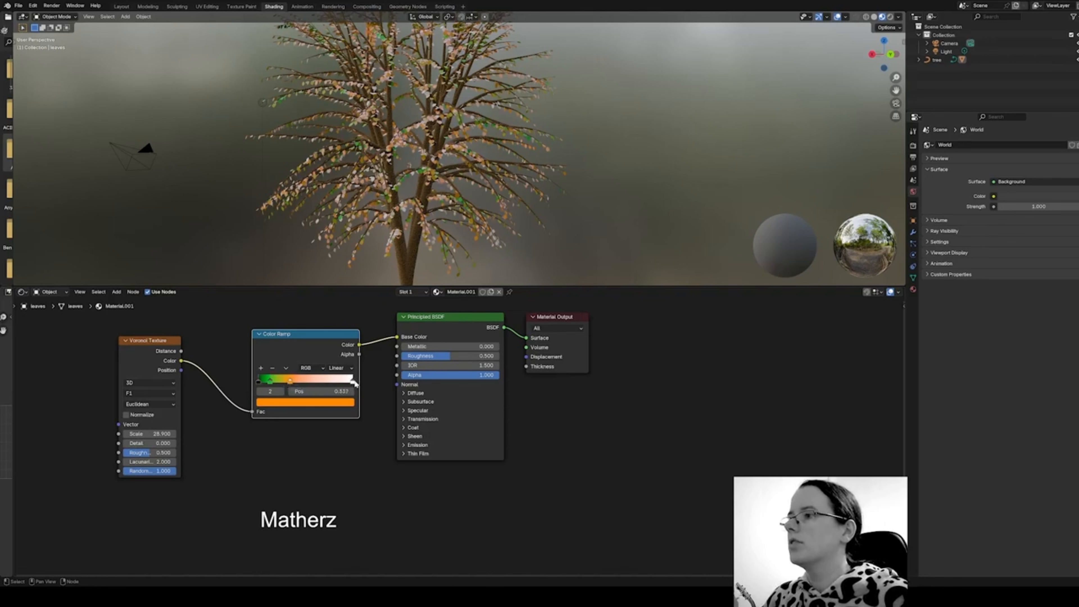
Step: Delete the white end stop from the leaf Color Ramp and move the orange stop to position 0.644
click(352, 383)
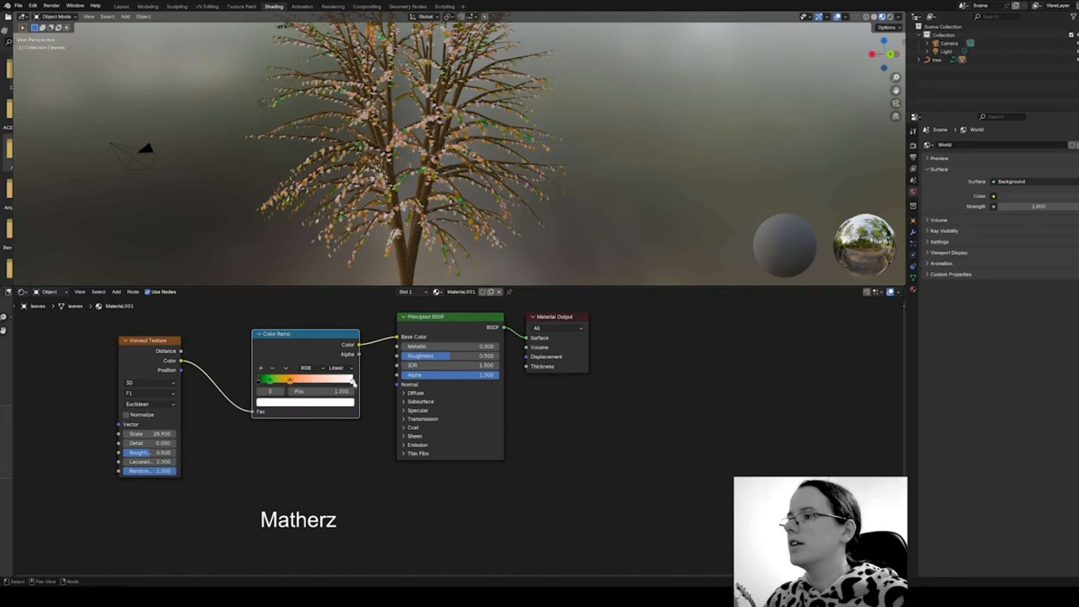
click(273, 368)
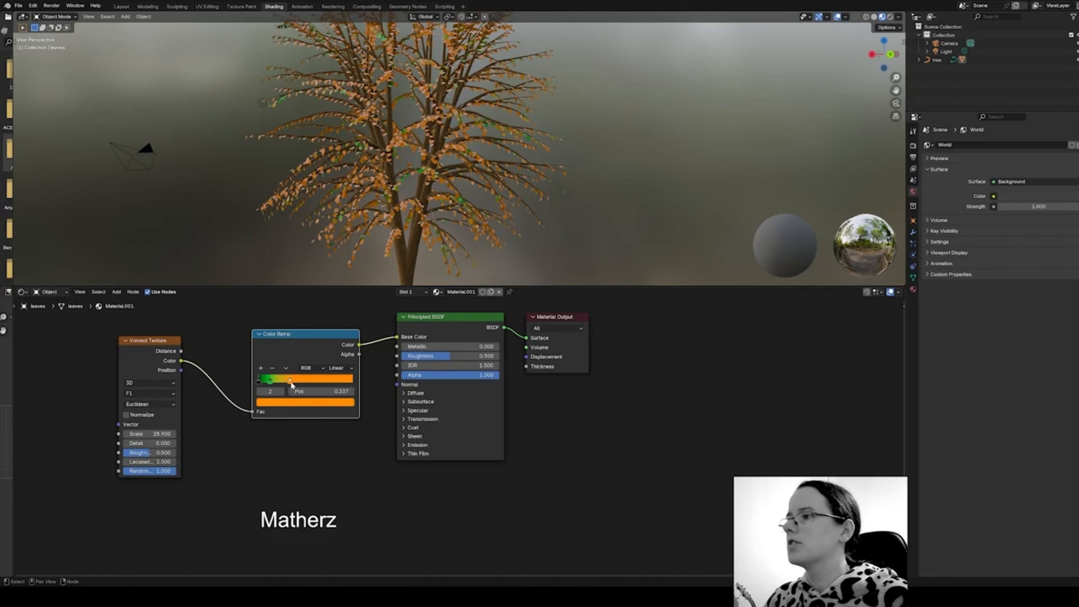
drag(290, 383, 326, 391)
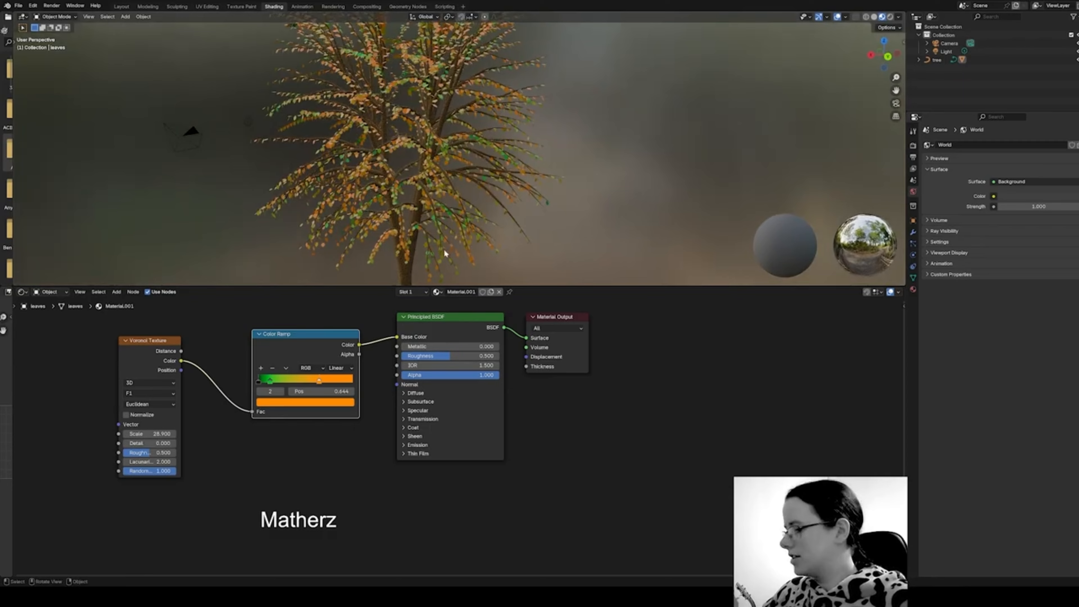
middle_drag(444, 252, 510, 234)
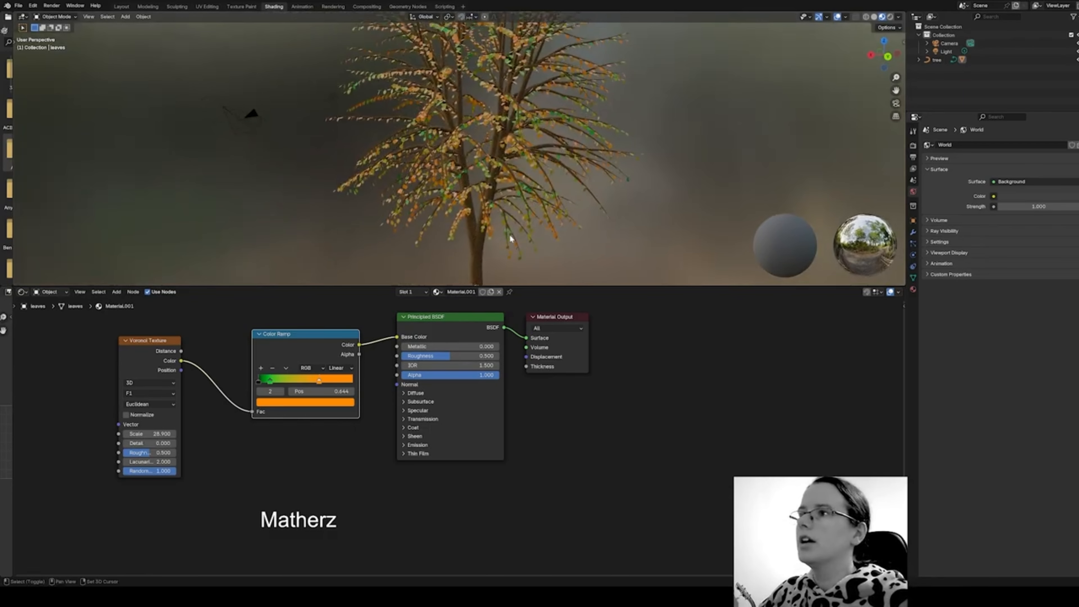